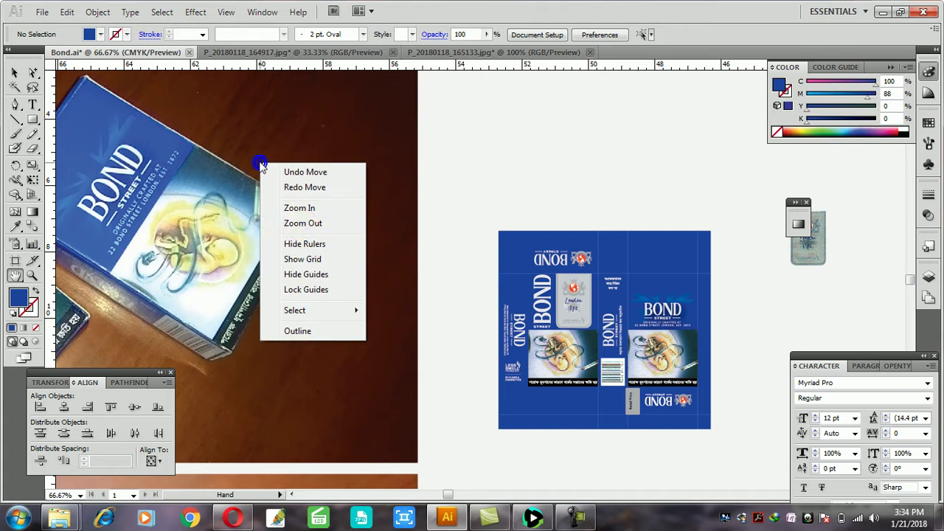
Step: Zoom out to examine the whole workspace with the pack photos, the flat blue box layout and the scanned references
{"action": "left_click", "coordinate": [304, 218]}
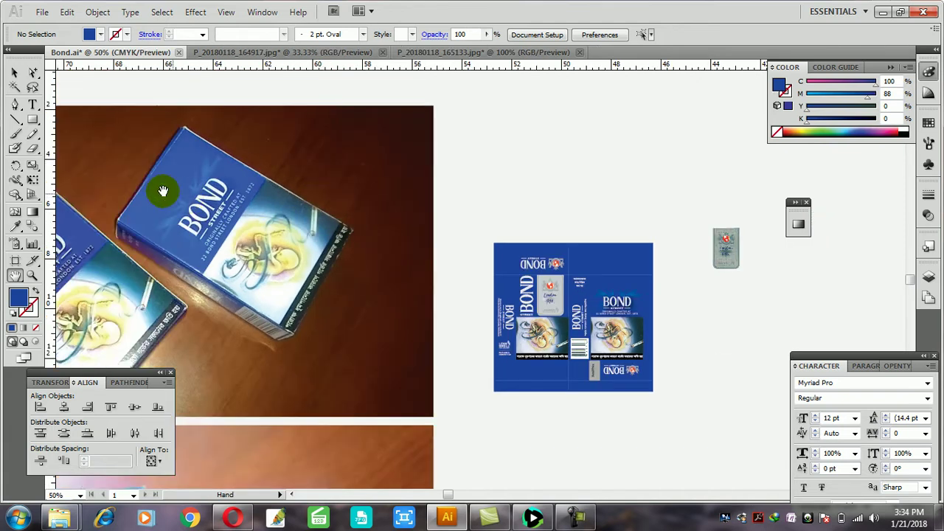
{"action": "right_click", "coordinate": [300, 189]}
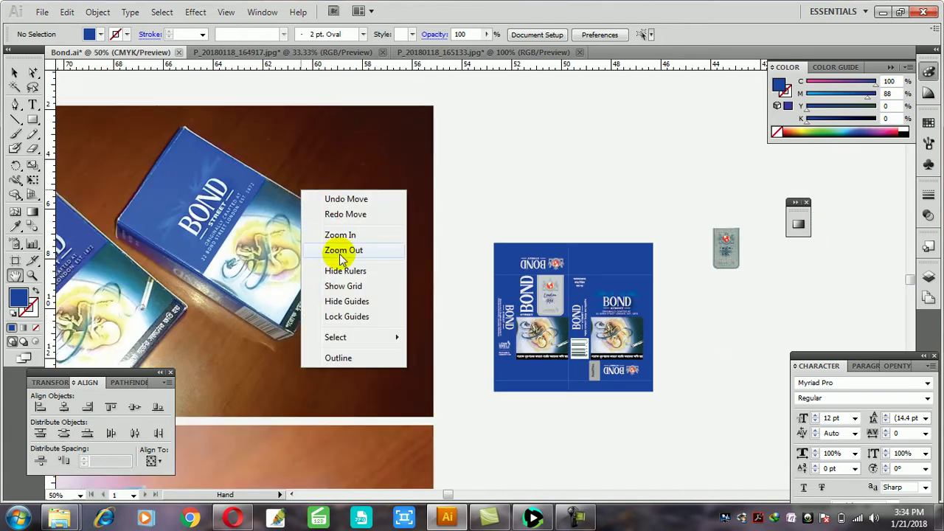
{"action": "left_click", "coordinate": [341, 251]}
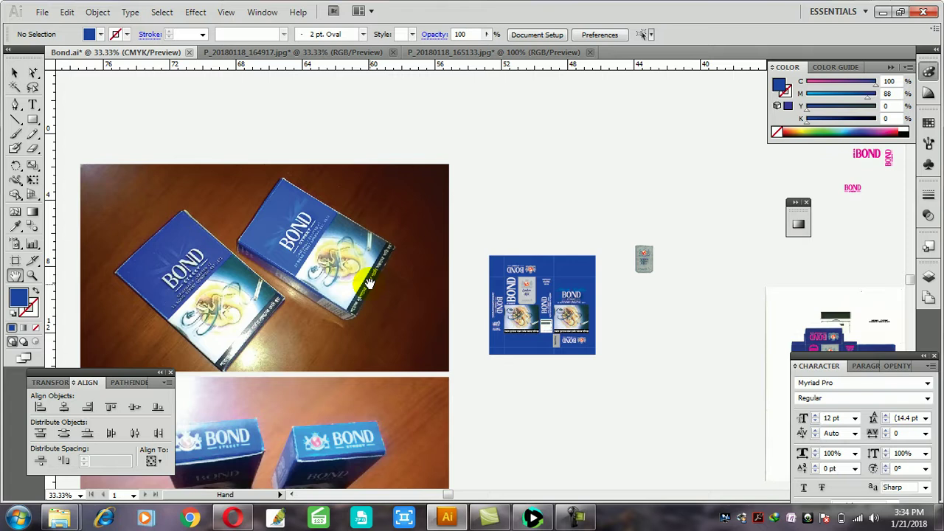
{"action": "left_click", "coordinate": [721, 315]}
{"action": "left_click", "coordinate": [33, 72]}
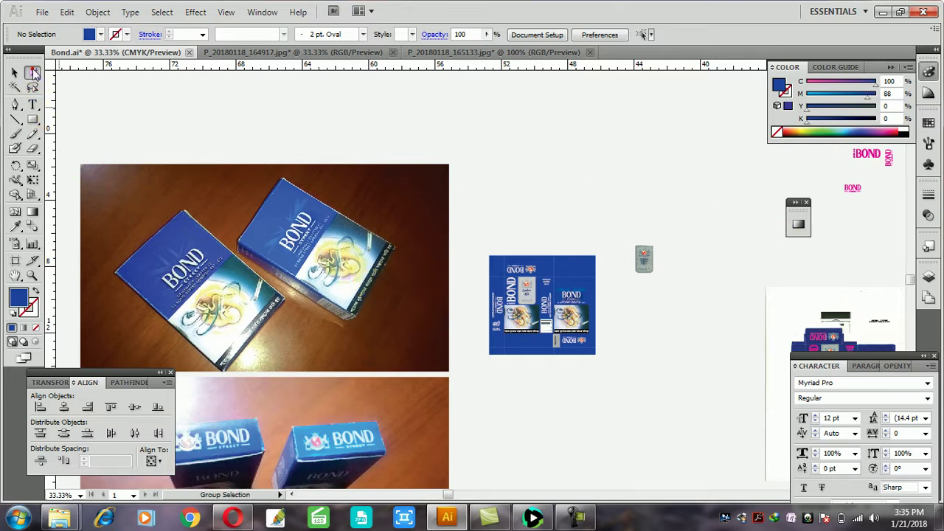
{"action": "right_click", "coordinate": [515, 220]}
{"action": "left_click", "coordinate": [555, 274]}
{"action": "right_click", "coordinate": [617, 192]}
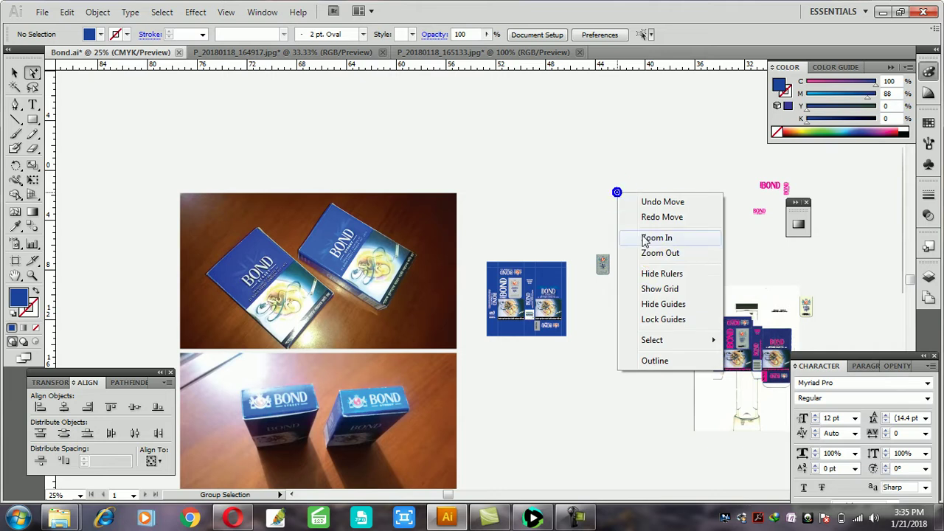
{"action": "left_click", "coordinate": [660, 253]}
{"action": "right_click", "coordinate": [648, 324]}
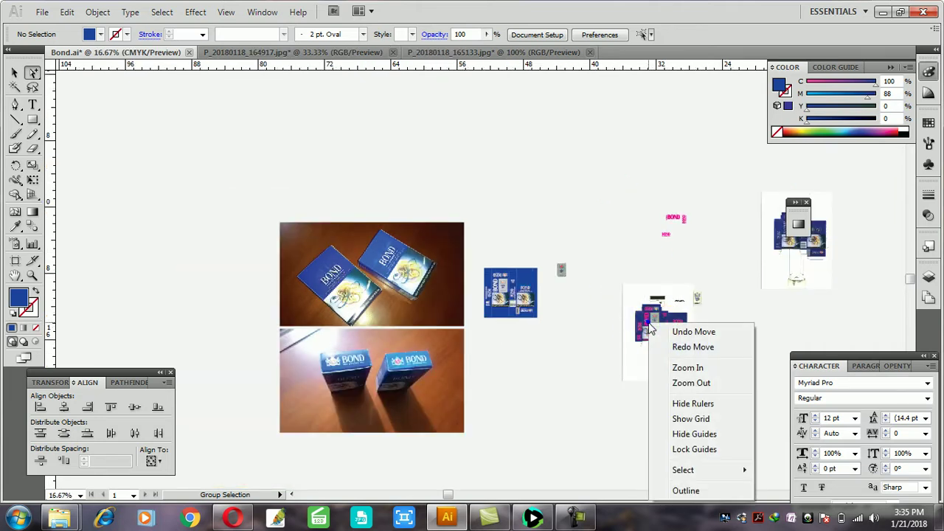
{"action": "left_click", "coordinate": [675, 371]}
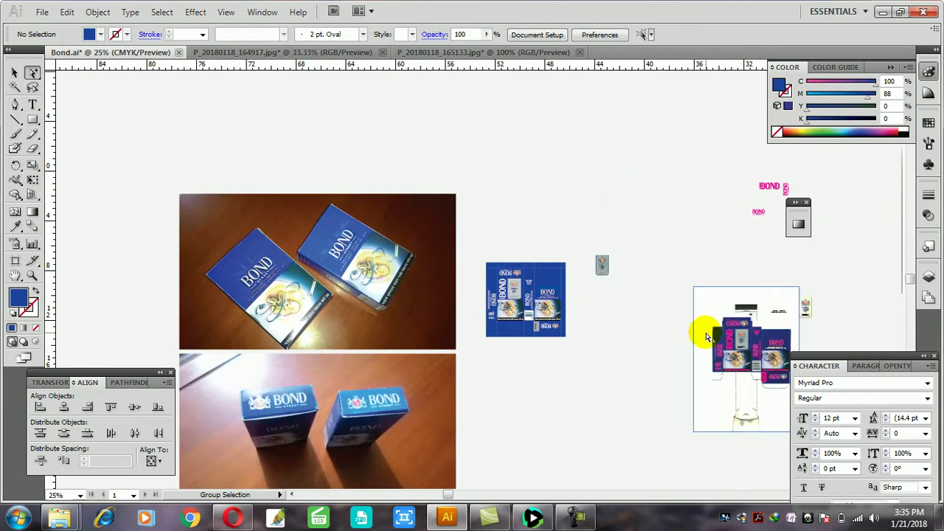
{"action": "left_click", "coordinate": [702, 331]}
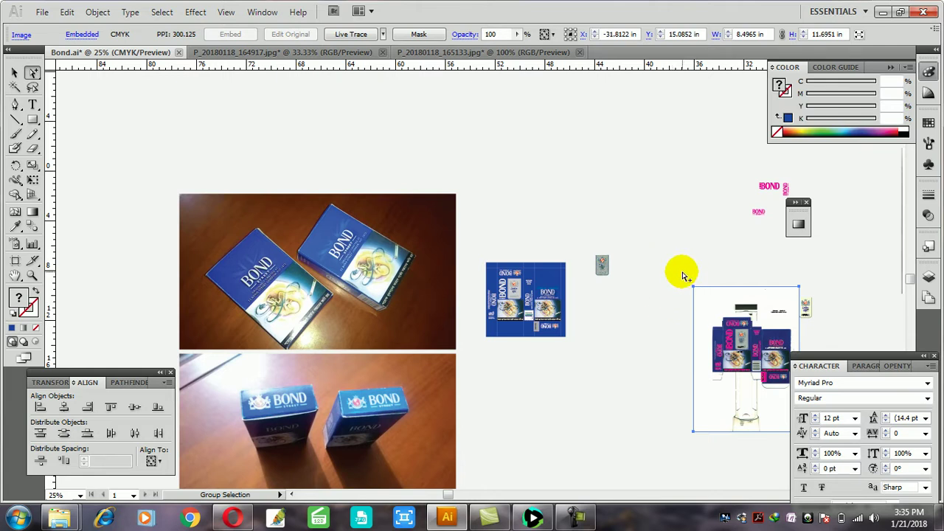
{"action": "right_click", "coordinate": [754, 354]}
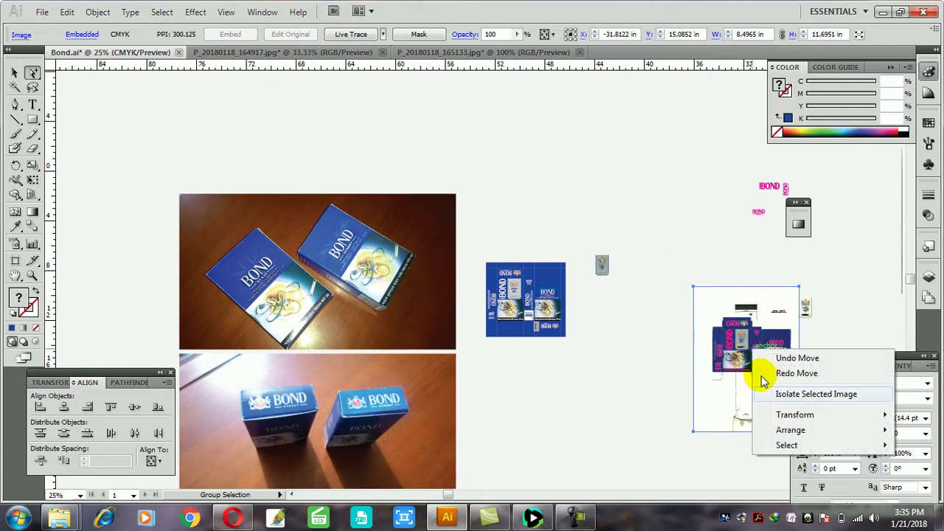
{"action": "right_click", "coordinate": [735, 270]}
{"action": "right_click", "coordinate": [708, 234]}
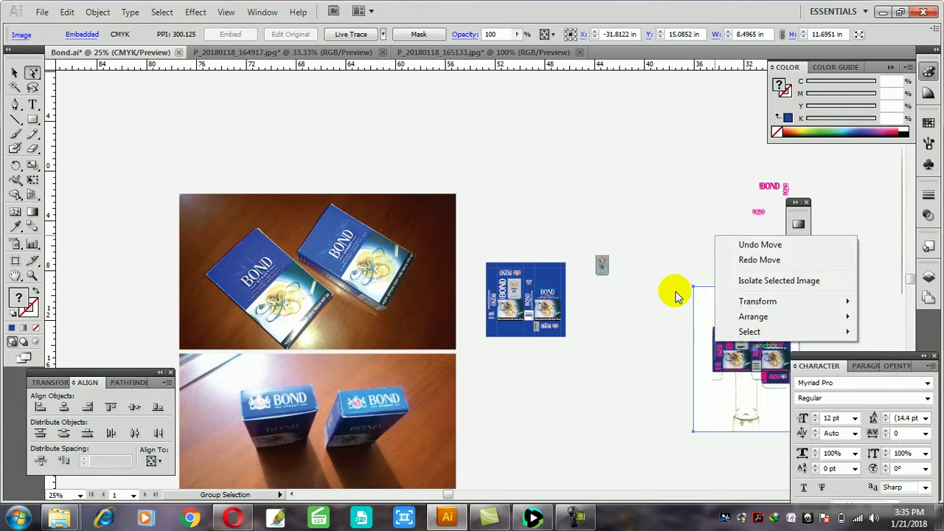
{"action": "right_click", "coordinate": [648, 292]}
{"action": "left_click", "coordinate": [690, 437]}
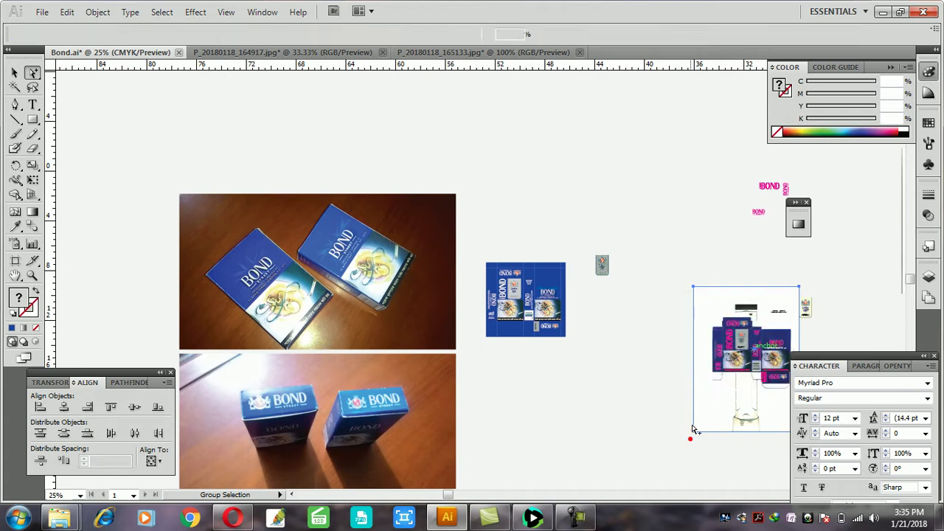
{"action": "right_click", "coordinate": [653, 369]}
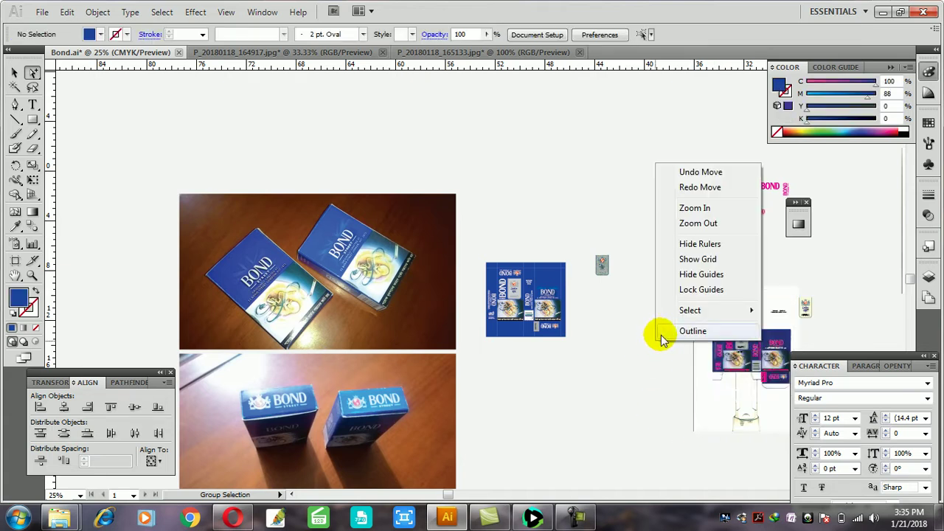
Step: Examine the scan of the unfolded BOND box up close, including the magenta lettering traced over it
{"action": "left_click", "coordinate": [697, 208]}
{"action": "left_click", "coordinate": [776, 345]}
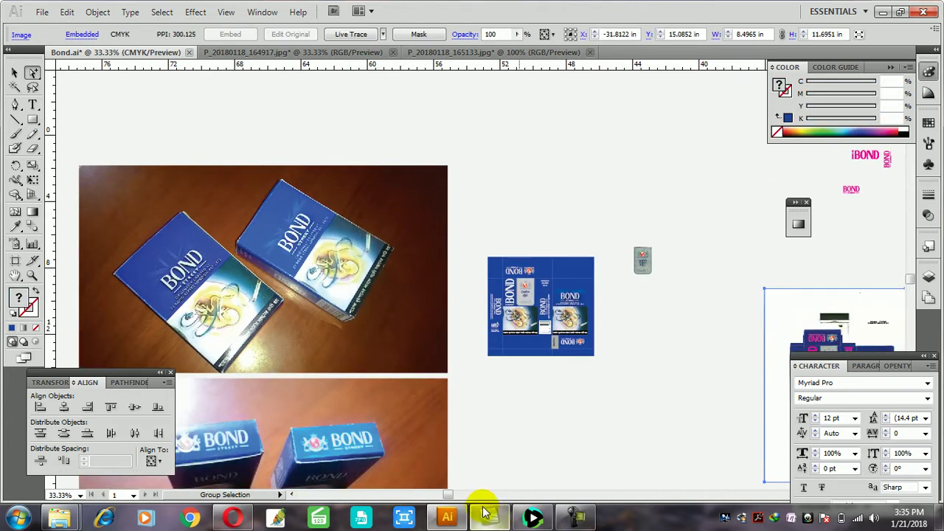
{"action": "left_click_drag", "start_coordinate": [449, 493], "coordinate": [499, 493]}
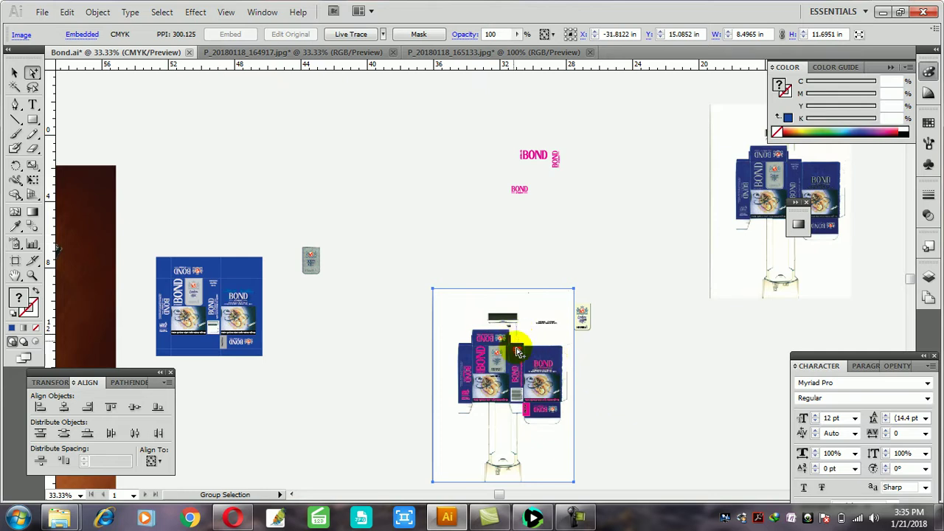
{"action": "right_click", "coordinate": [462, 336]}
{"action": "left_click", "coordinate": [632, 355]}
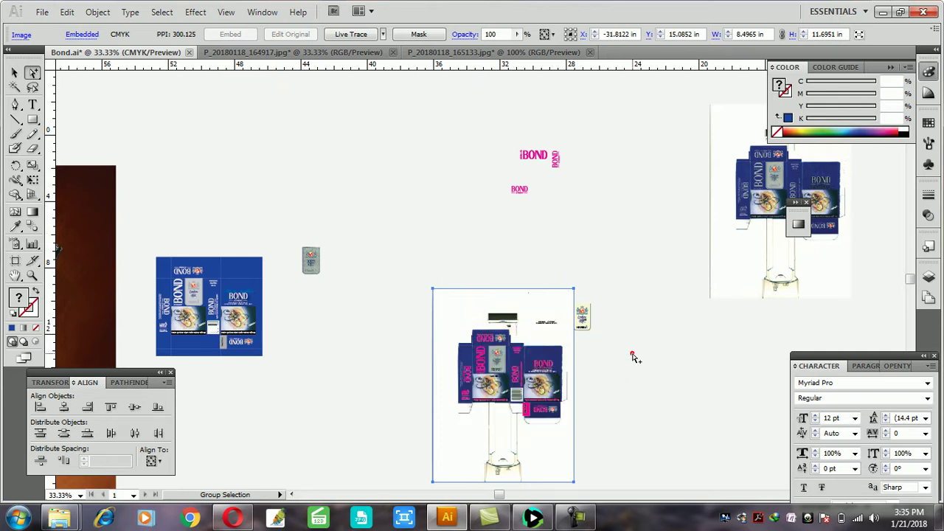
{"action": "right_click", "coordinate": [618, 351]}
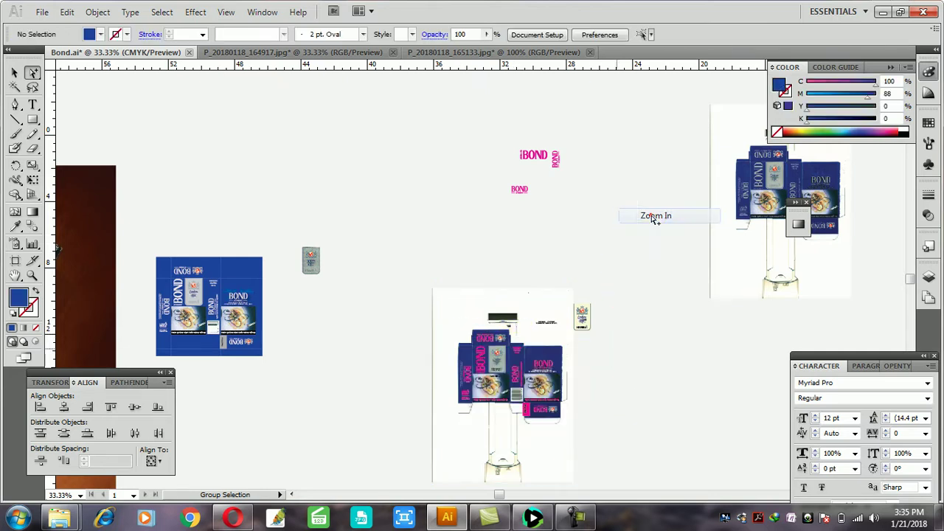
{"action": "left_click", "coordinate": [654, 216]}
{"action": "scroll", "coordinate": [518, 180], "scroll_direction": "down", "scroll_amount": 5}
{"action": "left_click", "coordinate": [561, 183]}
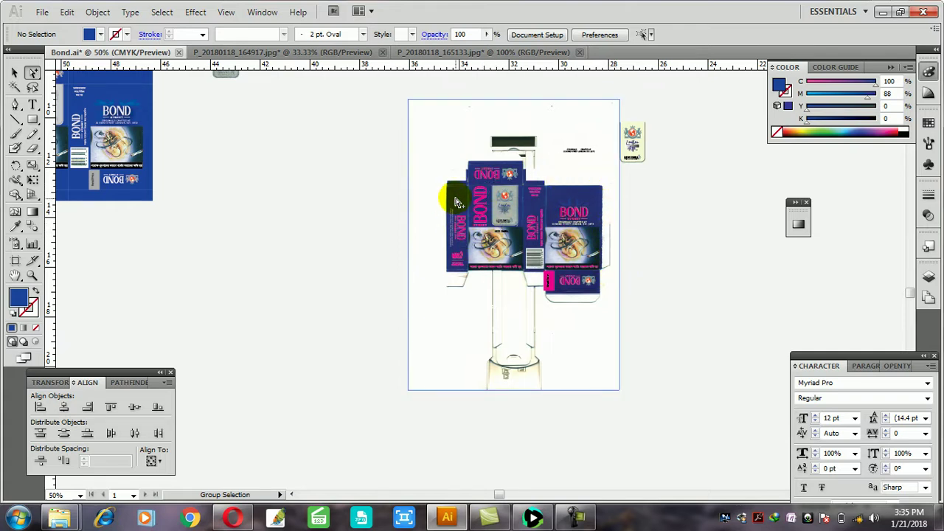
{"action": "left_click", "coordinate": [511, 203]}
{"action": "left_click", "coordinate": [486, 221]}
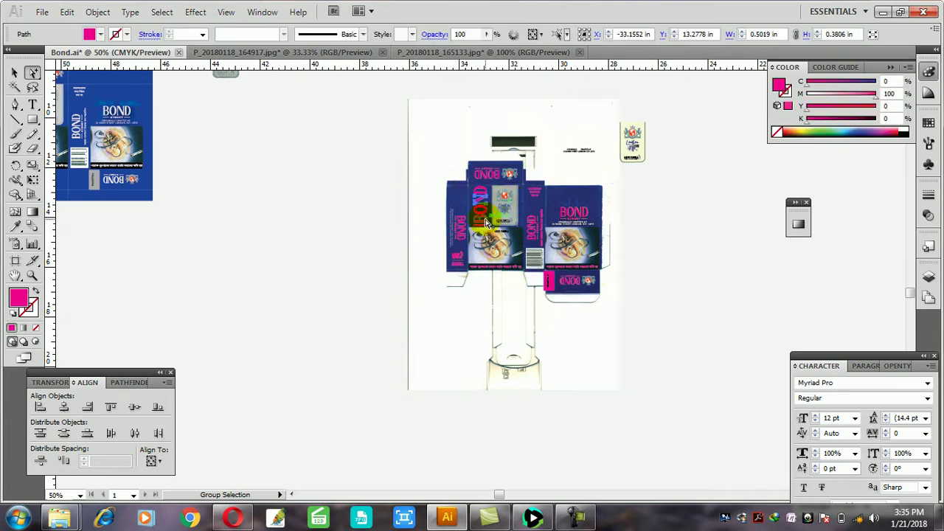
{"action": "left_click", "coordinate": [368, 190]}
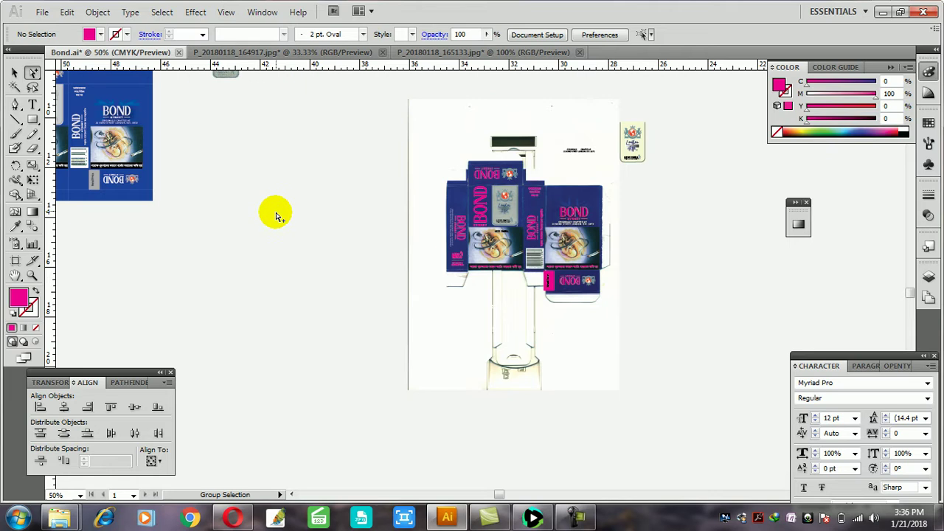
Step: Inspect the flat blue box layout, checking its top flap, vertical BOND lettering and grey emblem label
{"action": "left_click_drag", "start_coordinate": [492, 494], "coordinate": [472, 496]}
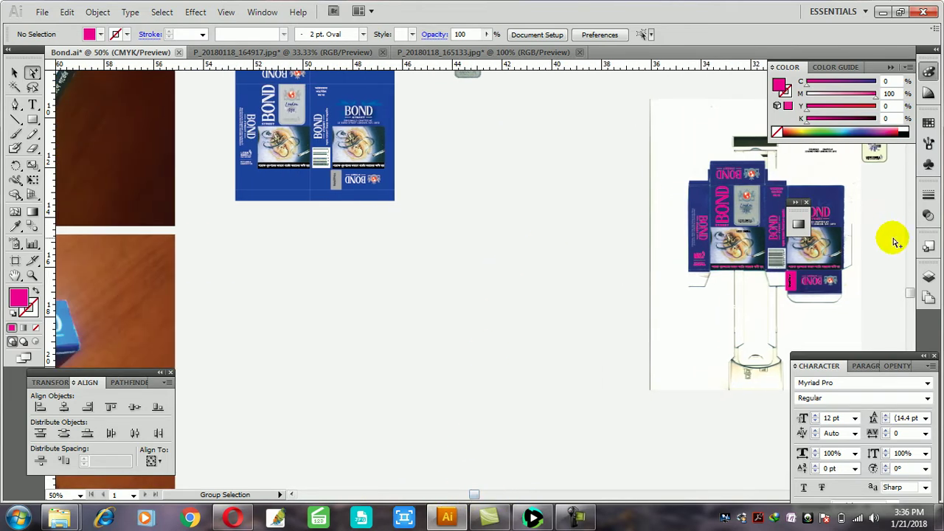
{"action": "mouse_move", "coordinate": [911, 294]}
{"action": "left_mouse_down"}
{"action": "mouse_move", "coordinate": [918, 272]}
{"action": "mouse_move", "coordinate": [921, 290]}
{"action": "left_mouse_up"}
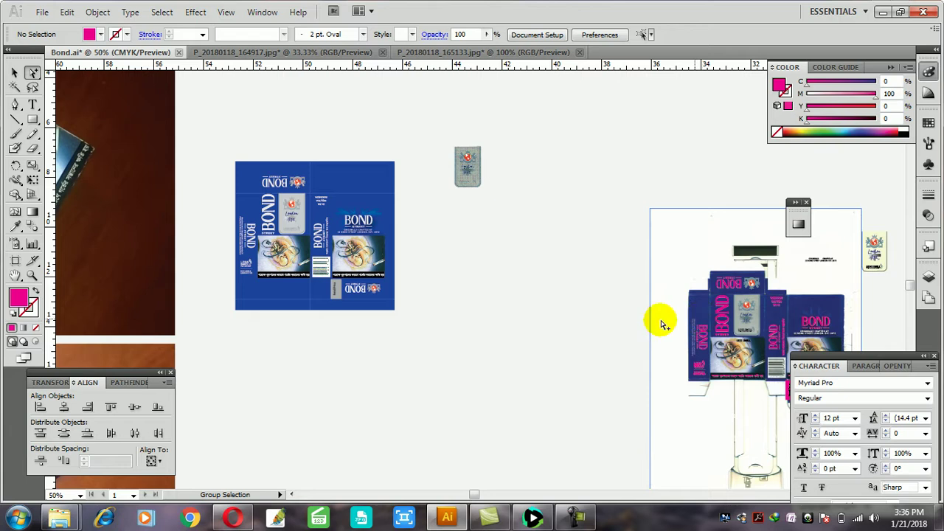
{"action": "left_click", "coordinate": [242, 209]}
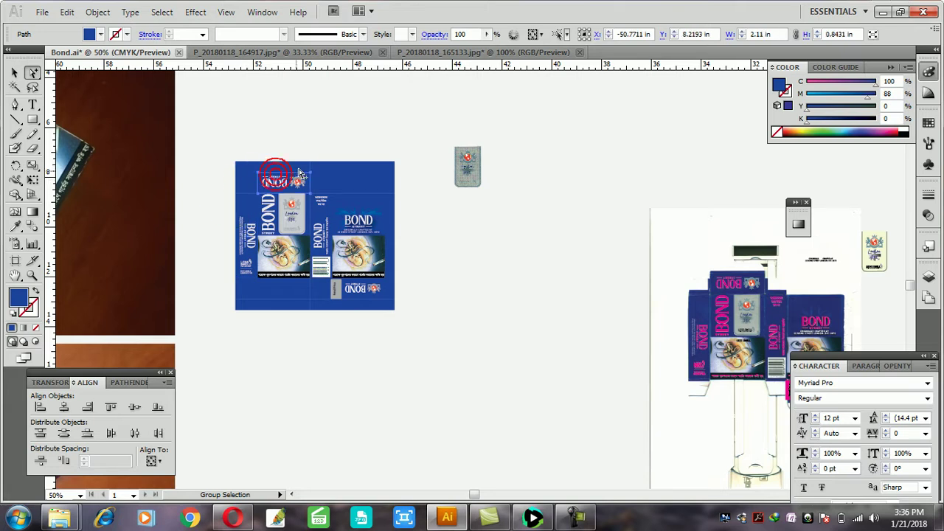
{"action": "left_click", "coordinate": [270, 213]}
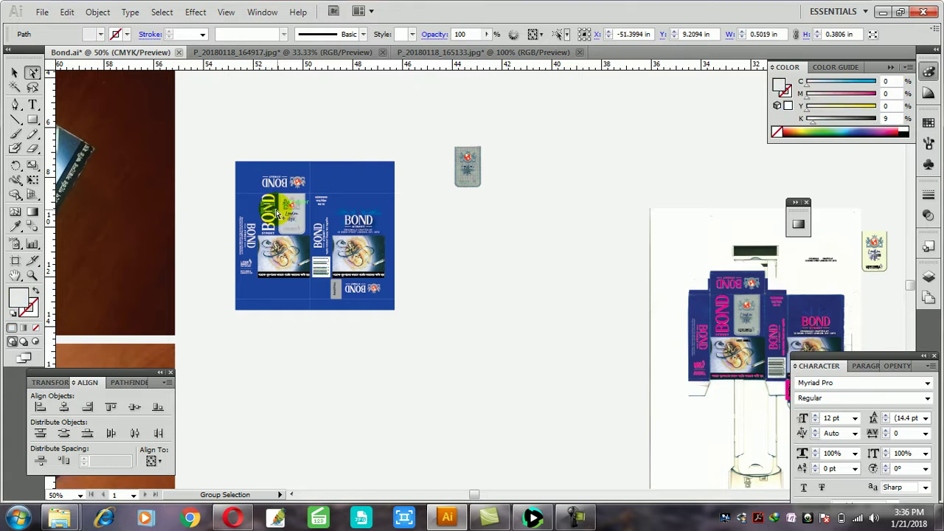
{"action": "left_click", "coordinate": [299, 211]}
{"action": "left_click", "coordinate": [299, 211]}
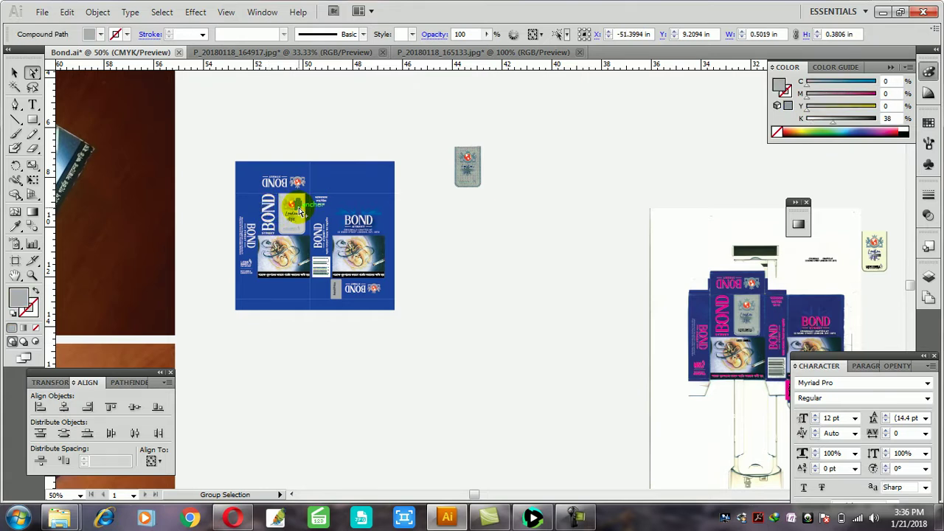
{"action": "left_click", "coordinate": [295, 208]}
{"action": "left_click", "coordinate": [316, 295]}
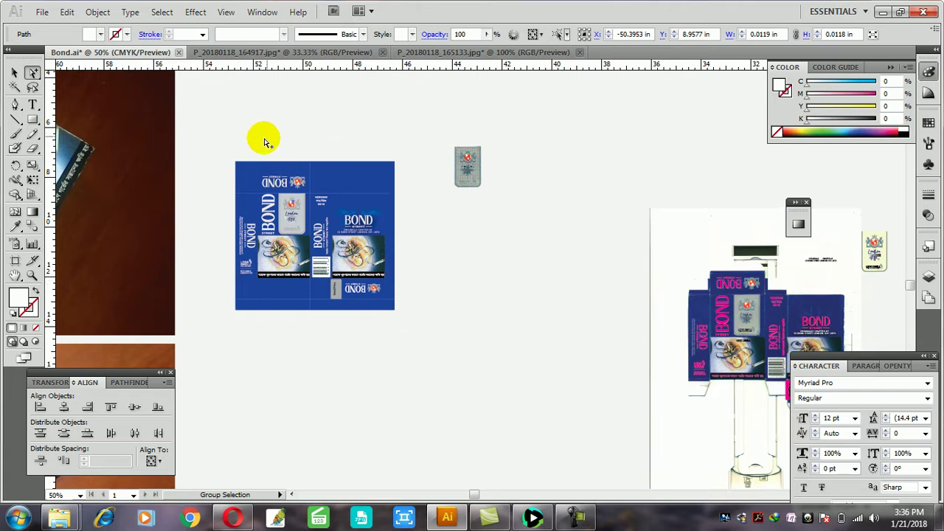
{"action": "left_click", "coordinate": [420, 341]}
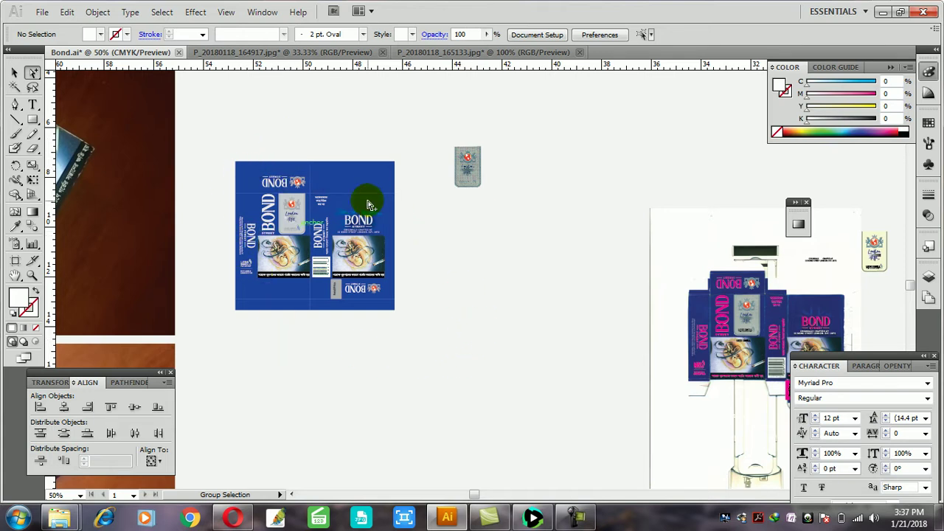
Step: Compare the scanned unfolded box with the photos of the real packs and the flat blue layout
{"action": "left_click_drag", "start_coordinate": [474, 494], "coordinate": [502, 494]}
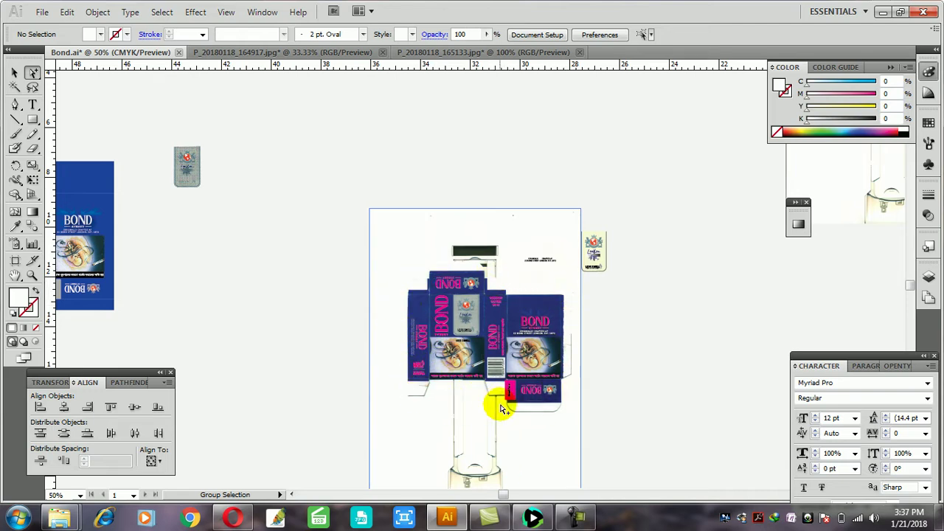
{"action": "left_click", "coordinate": [407, 323]}
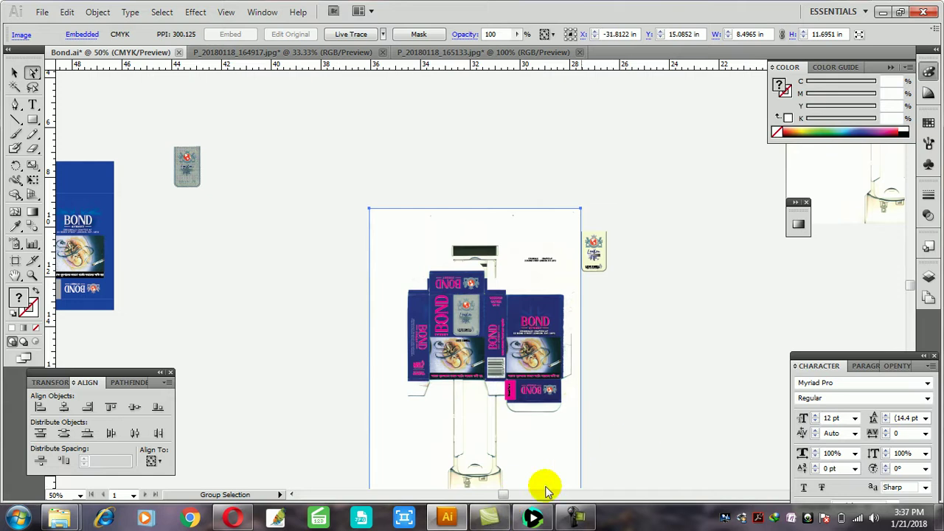
{"action": "left_click_drag", "start_coordinate": [501, 493], "coordinate": [432, 491]}
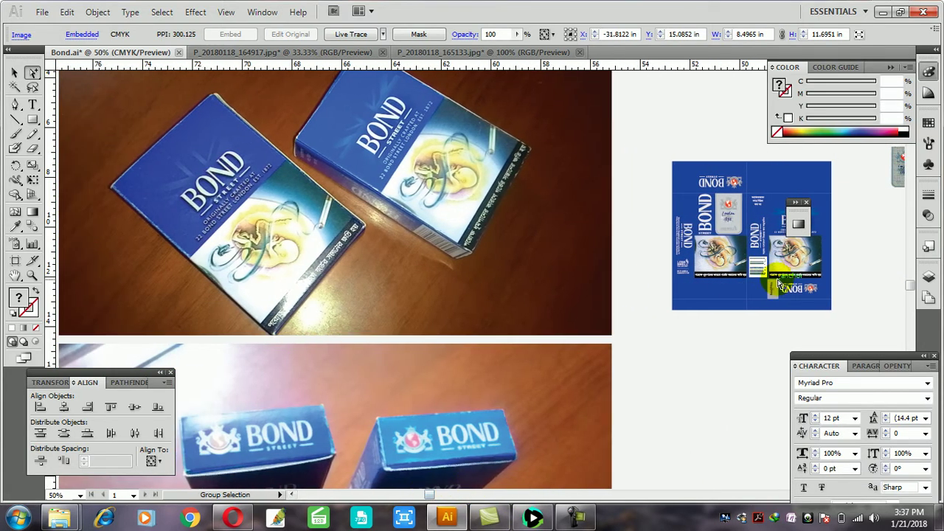
{"action": "left_click_drag", "start_coordinate": [909, 286], "coordinate": [909, 280]}
{"action": "left_click_drag", "start_coordinate": [384, 138], "coordinate": [323, 221]}
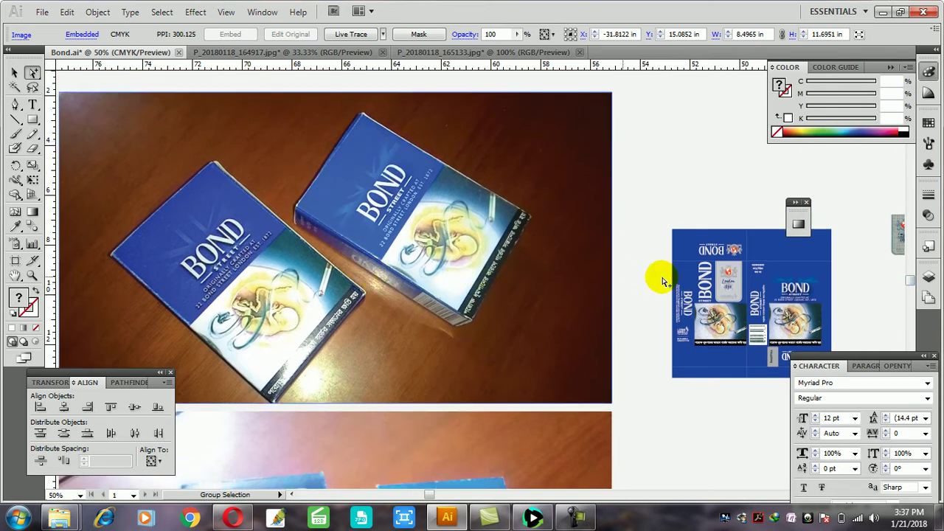
{"action": "left_click_drag", "start_coordinate": [432, 502], "coordinate": [491, 508]}
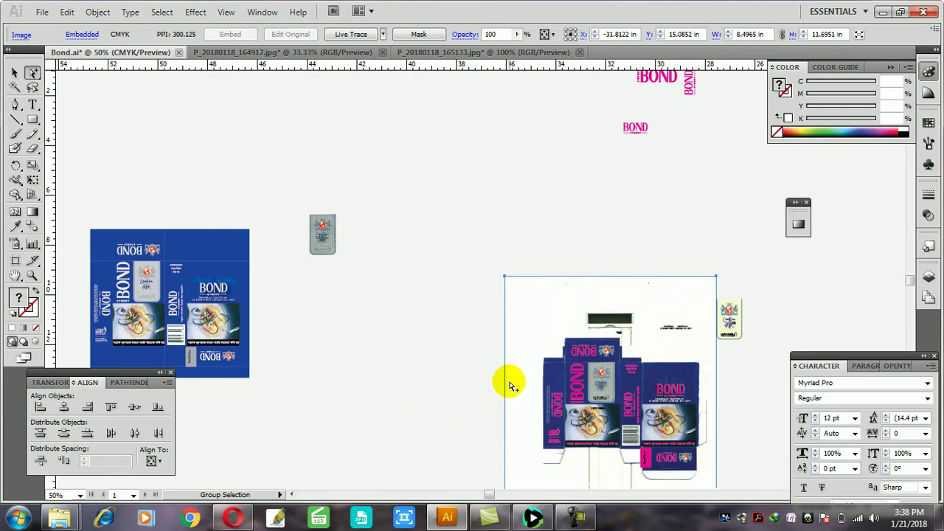
{"action": "left_click_drag", "start_coordinate": [488, 501], "coordinate": [443, 495]}
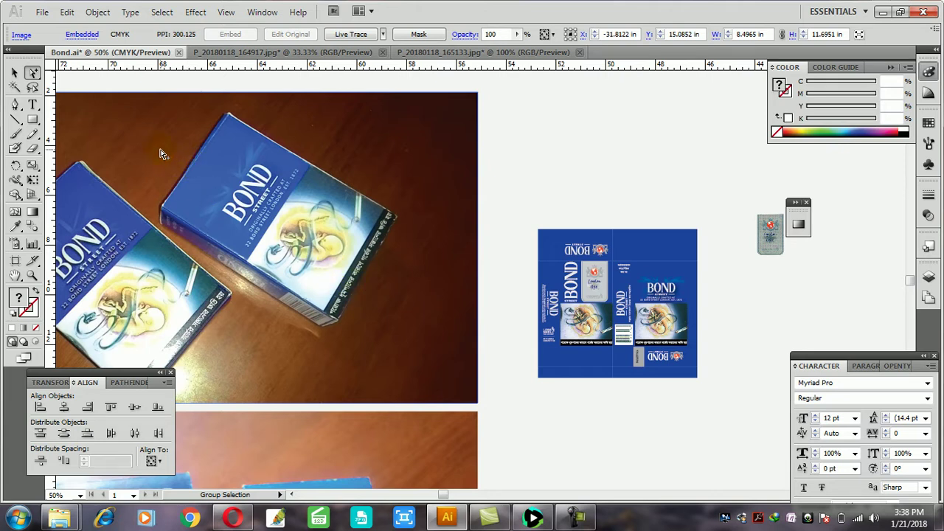
{"action": "left_click", "coordinate": [501, 334]}
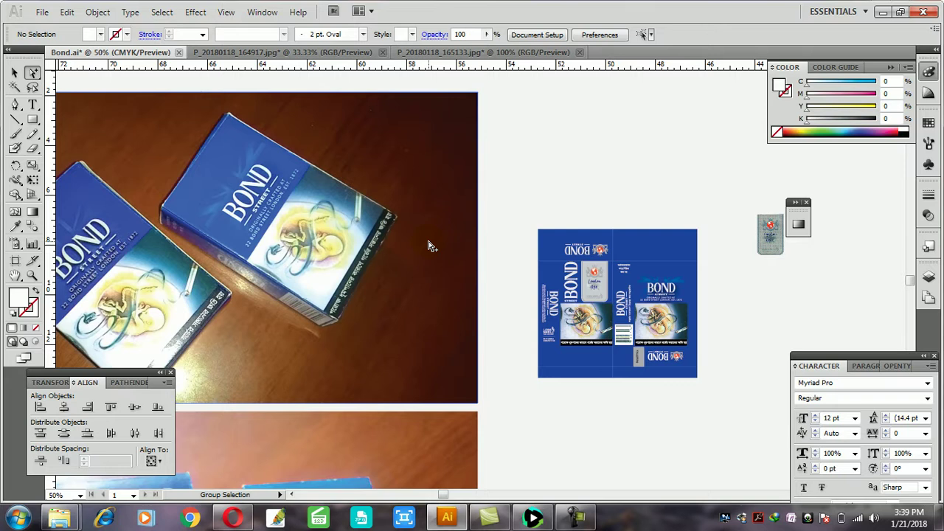
{"action": "left_click", "coordinate": [331, 275]}
{"action": "left_click", "coordinate": [560, 376]}
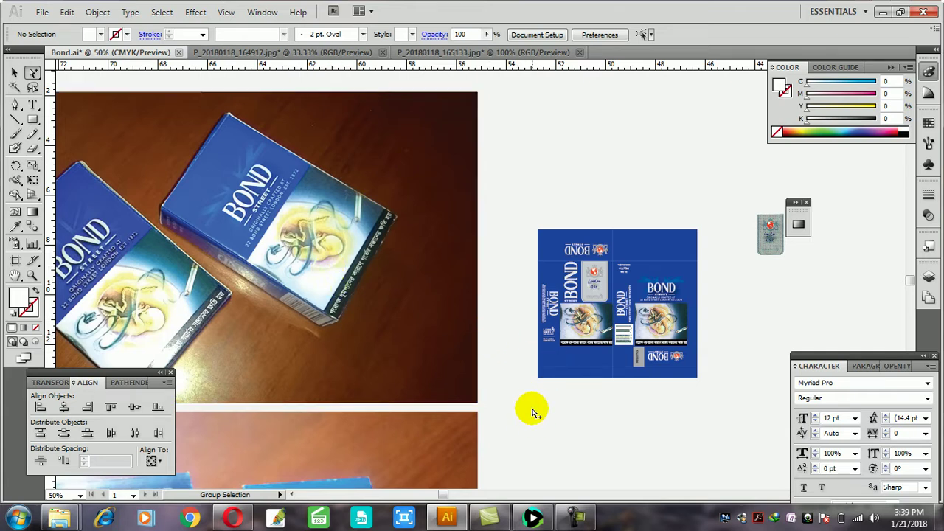
{"action": "left_click", "coordinate": [574, 519]}
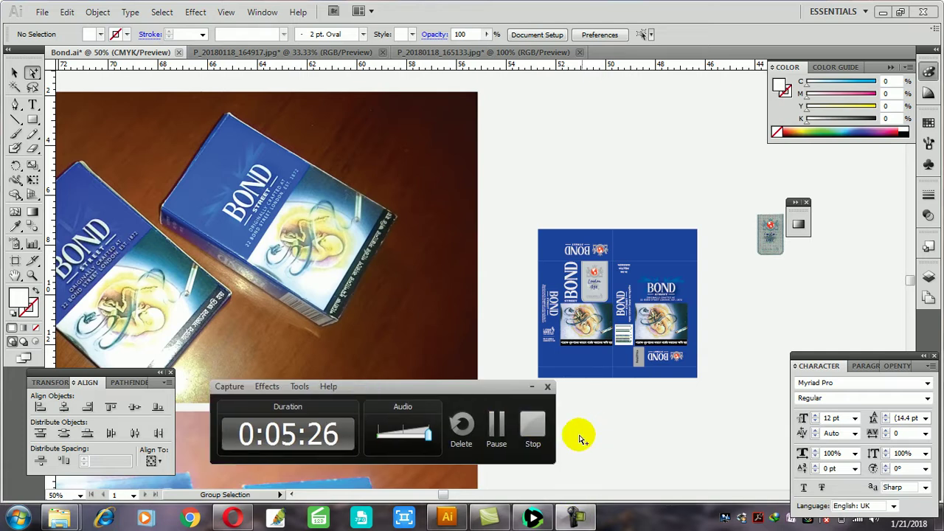